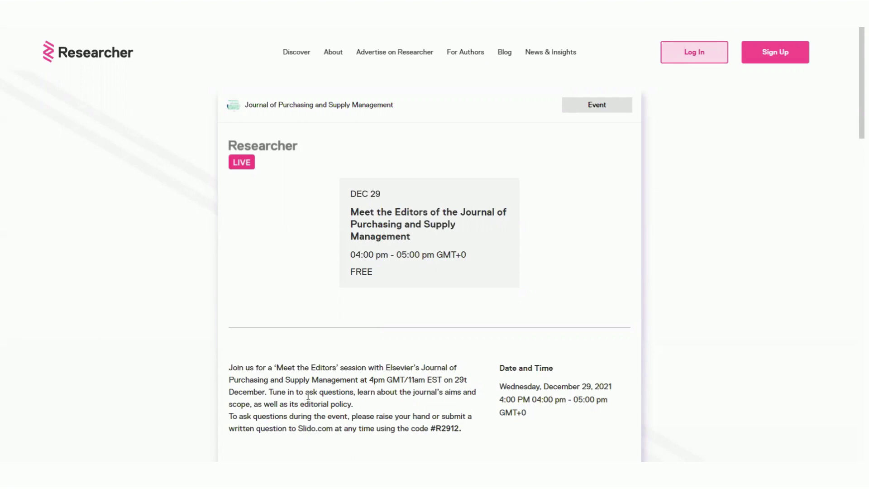
- Save the event to Google Calendar, then view the Researcher Live event's details
scroll(308, 395, down, 3)
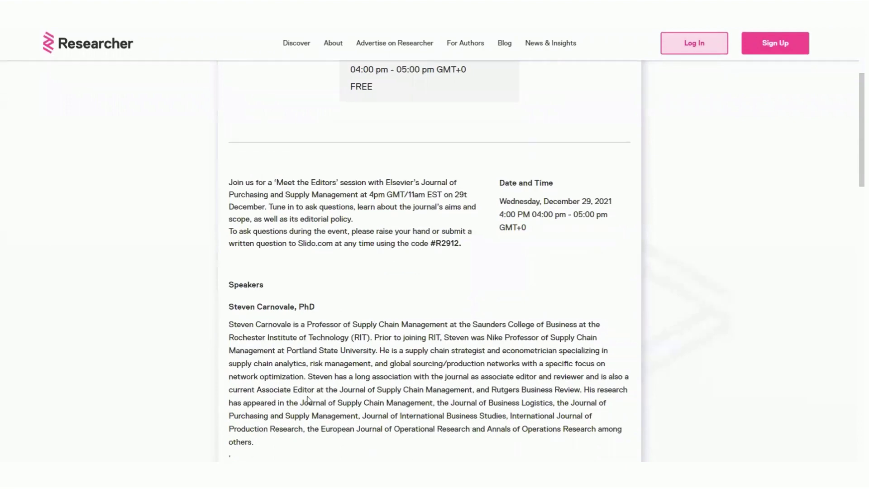
scroll(308, 395, down, 5)
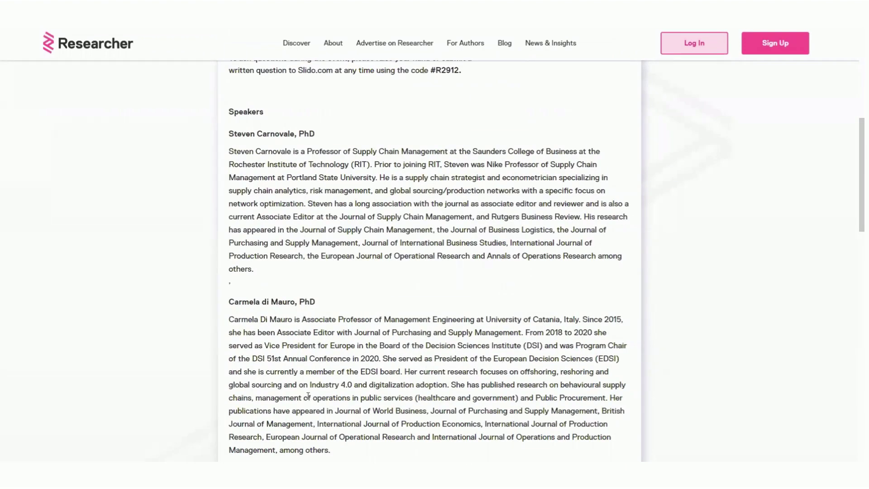
scroll(308, 395, up, 8)
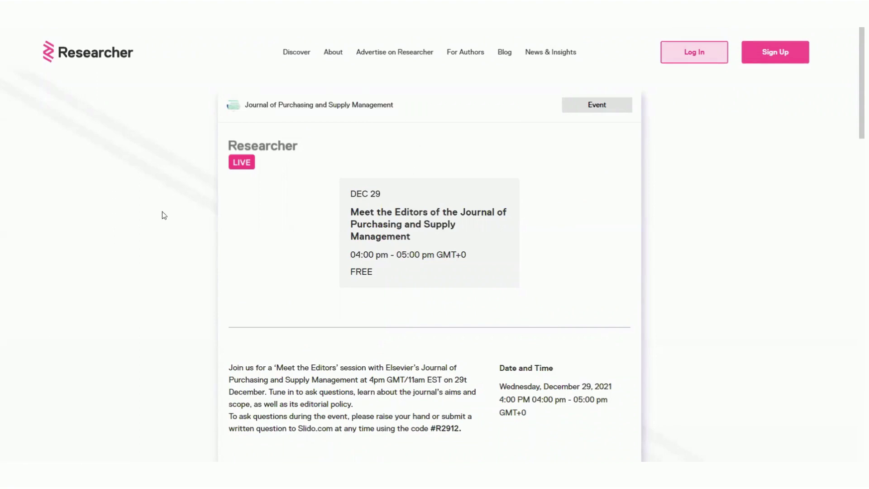
scroll(162, 212, down, 2)
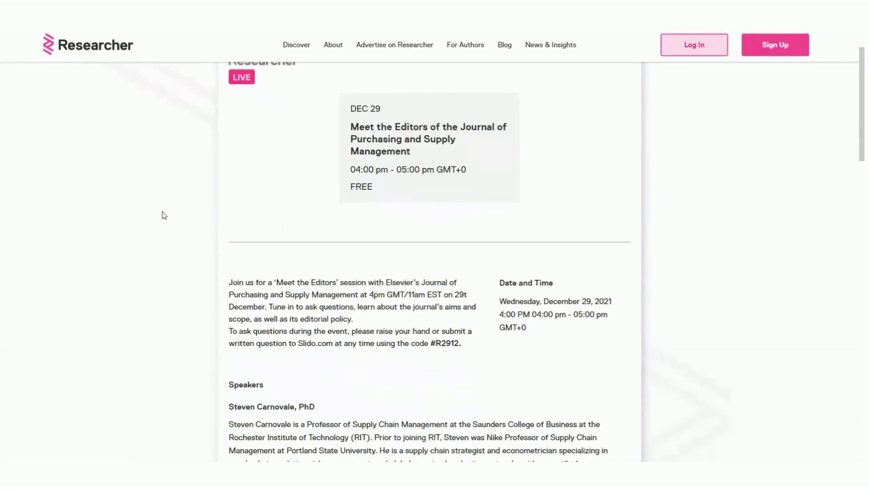
scroll(163, 215, down, 2)
scroll(164, 215, down, 5)
scroll(164, 215, down, 3)
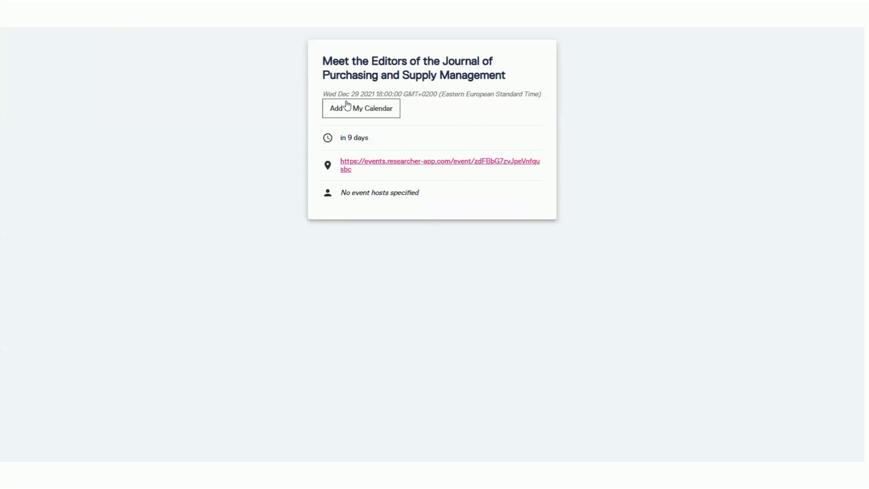
click(347, 105)
click(369, 166)
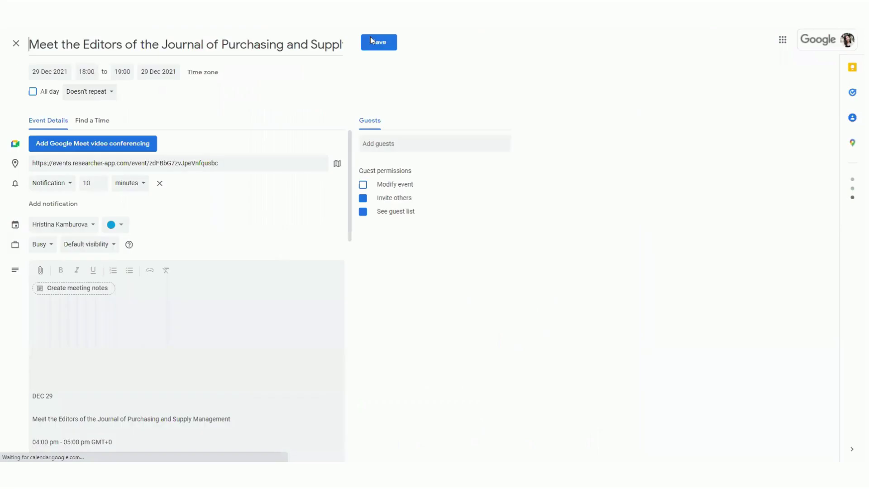
click(378, 43)
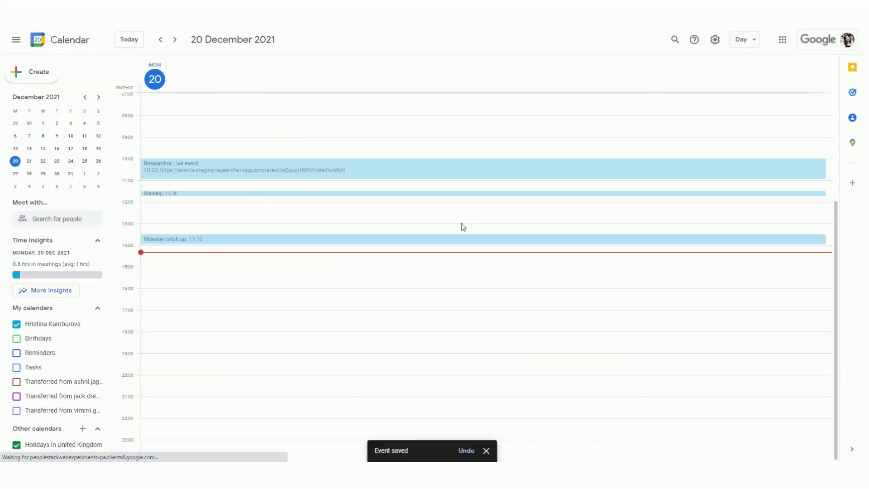
click(300, 168)
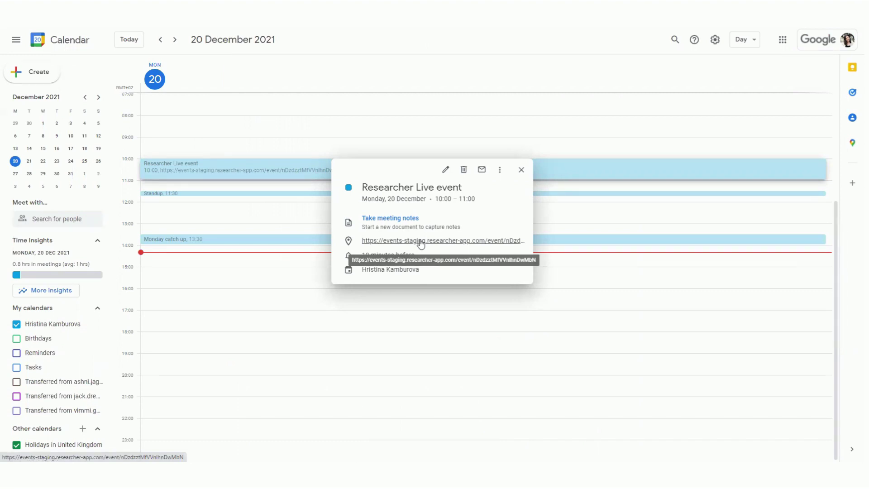
click(420, 244)
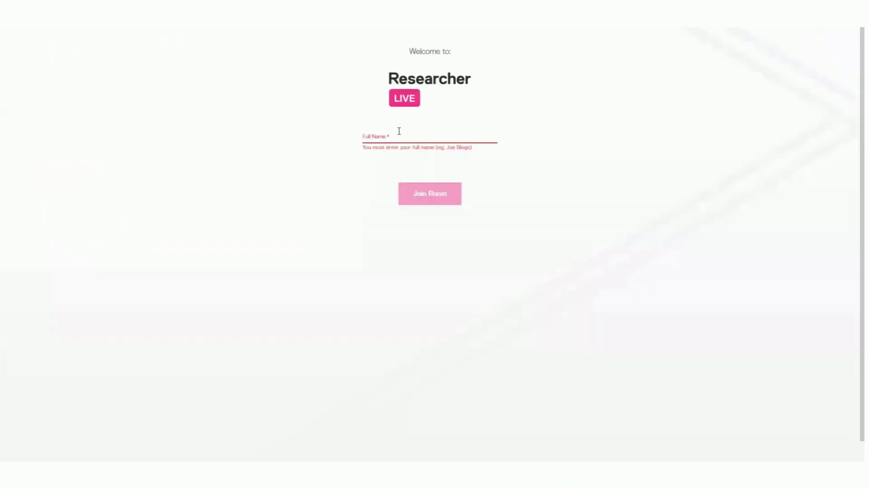
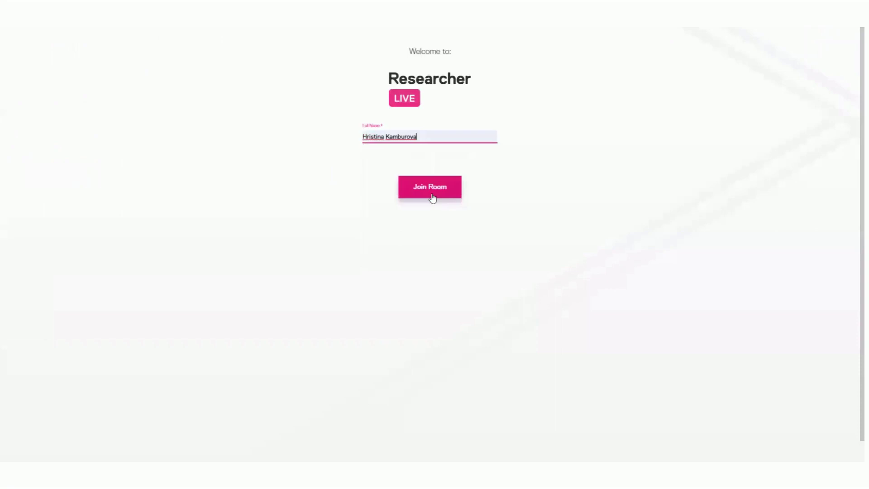
click(432, 197)
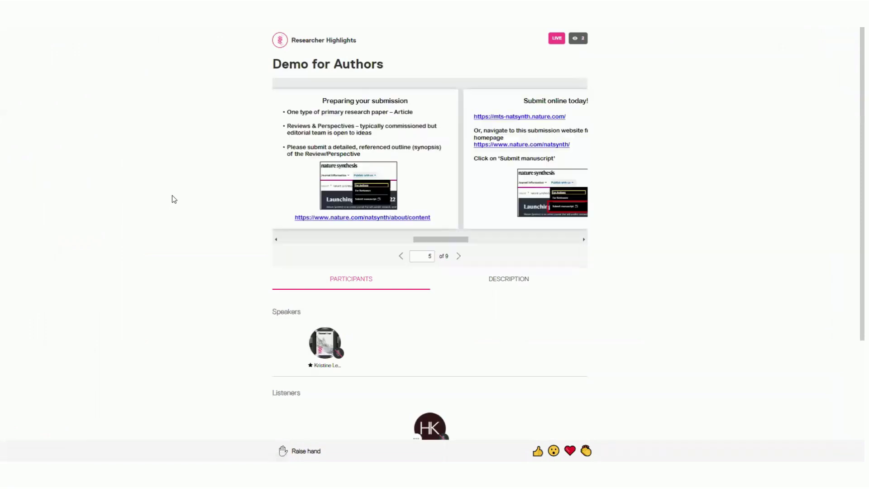
- Browse the room's slides and participants, then show the description with Slido code #R1501
scroll(172, 198, down, 1)
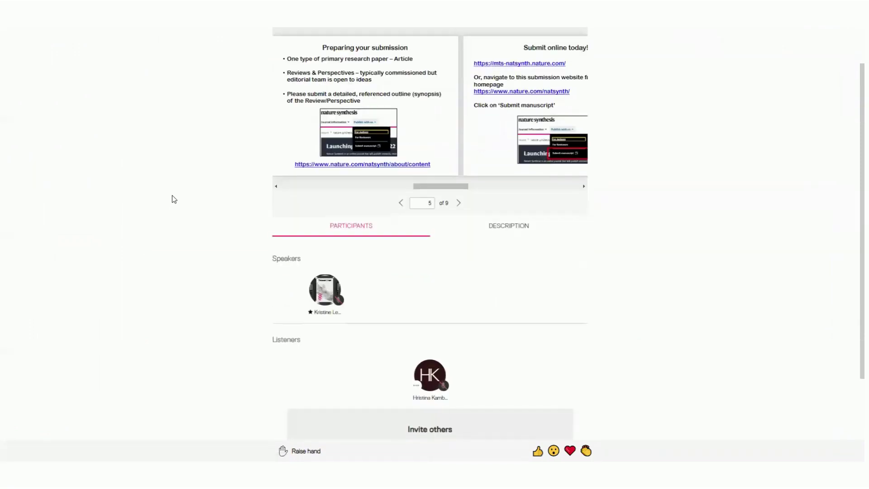
scroll(174, 199, up, 1)
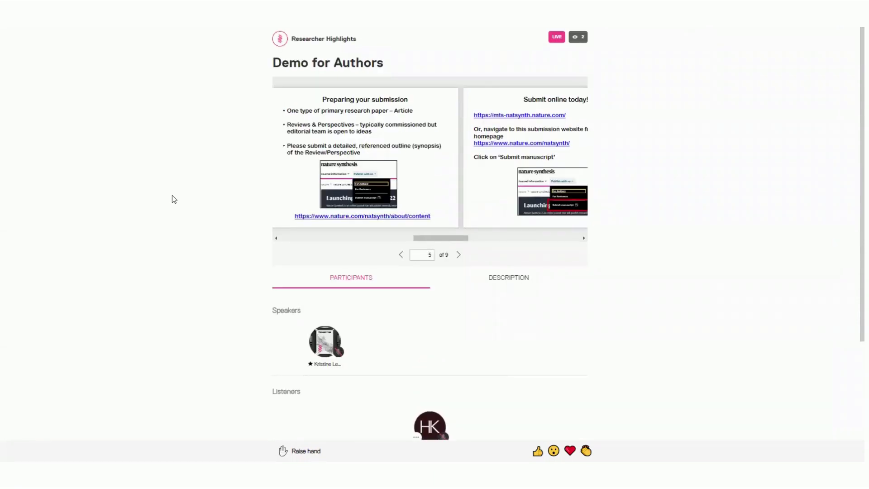
scroll(174, 199, down, 3)
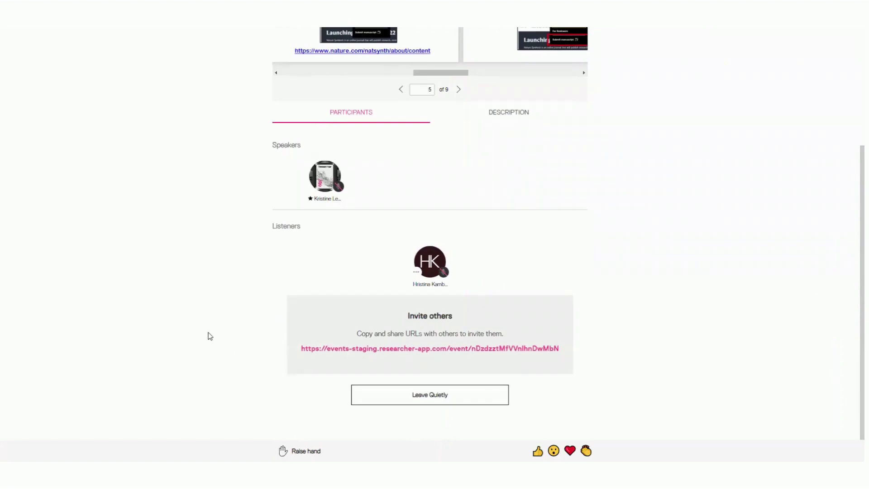
scroll(210, 336, up, 1)
scroll(210, 336, up, 2)
scroll(210, 336, down, 3)
scroll(210, 335, up, 2)
scroll(210, 336, up, 1)
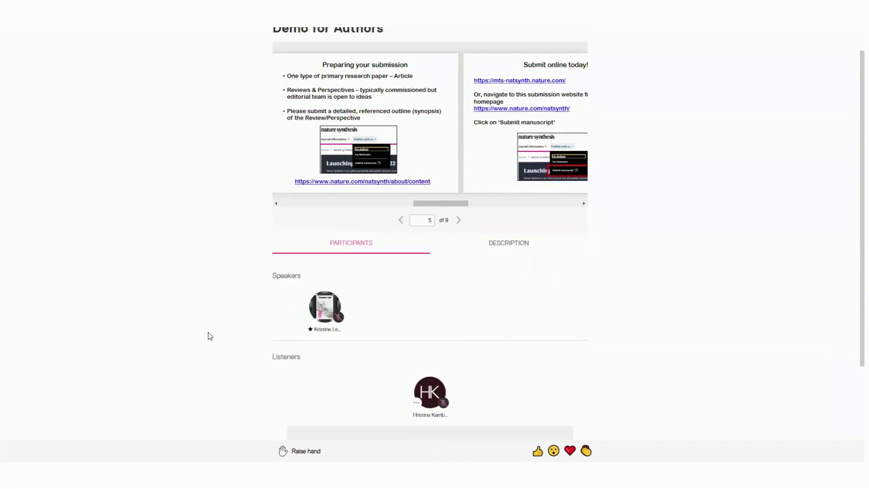
scroll(210, 336, down, 3)
scroll(210, 336, down, 2)
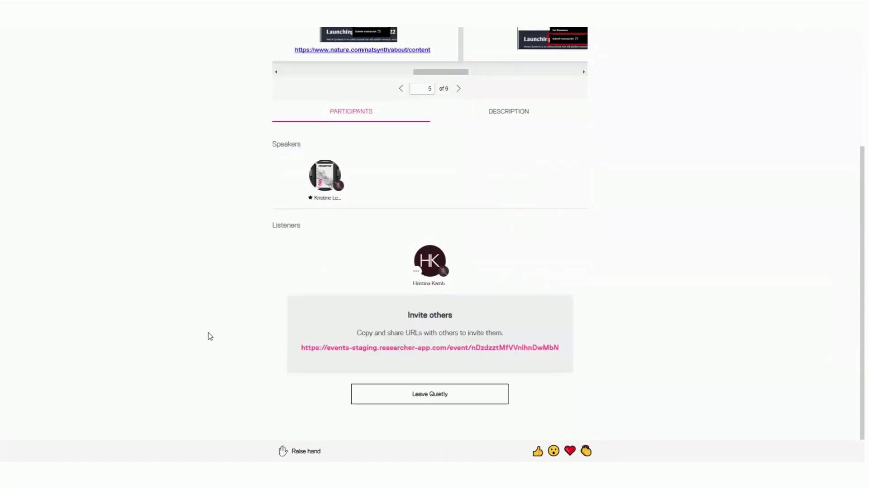
scroll(209, 336, up, 1)
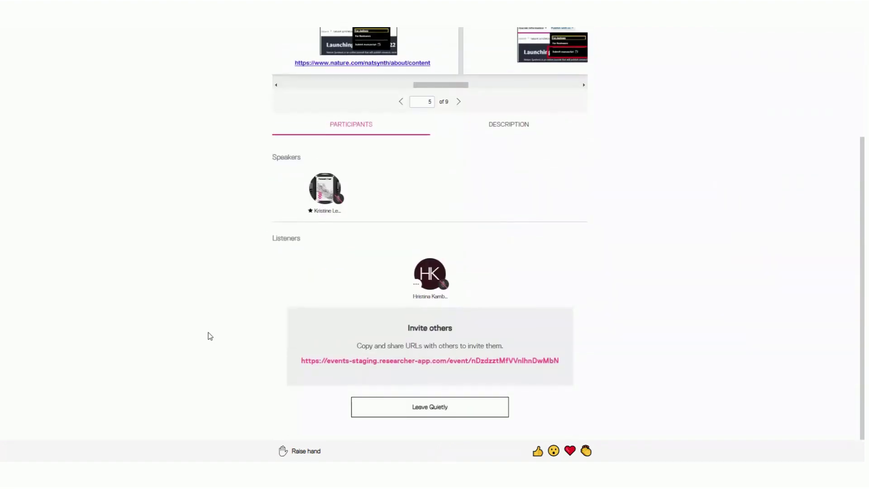
scroll(208, 340, up, 3)
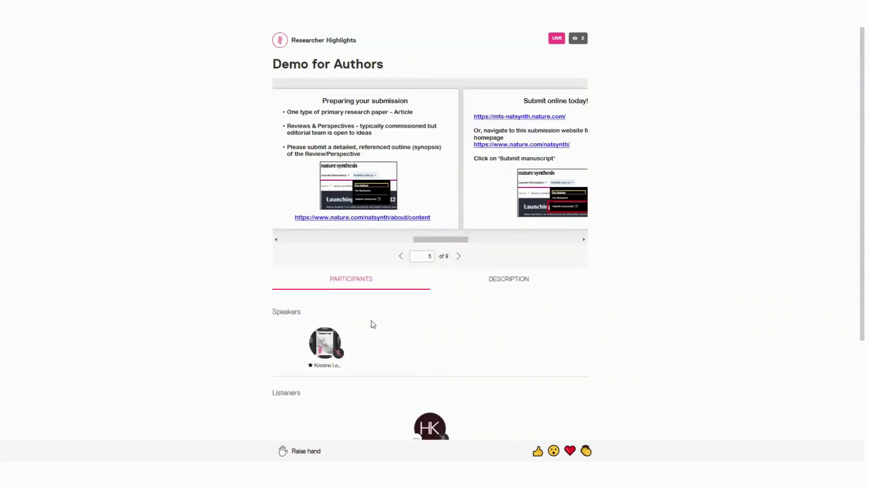
click(519, 282)
scroll(521, 284, down, 3)
scroll(521, 285, down, 4)
- Join the Slido event using code R1501
drag(437, 292, 337, 275)
drag(269, 259, 242, 257)
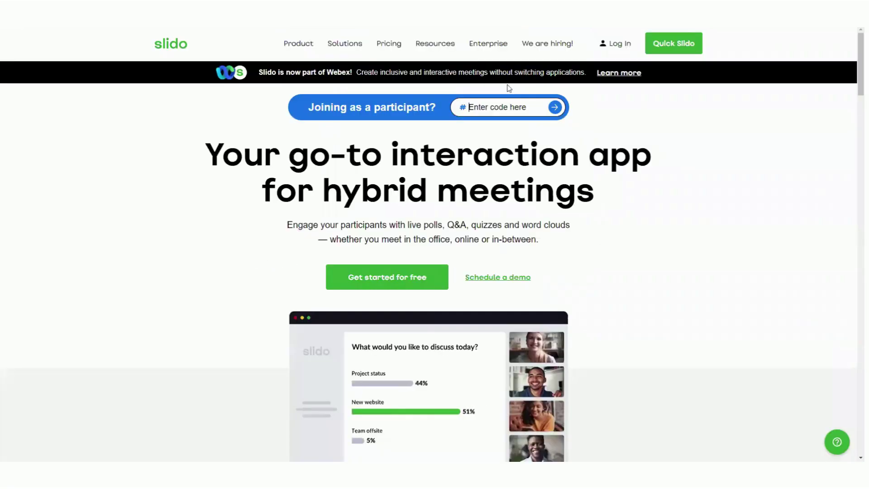
text(r15)
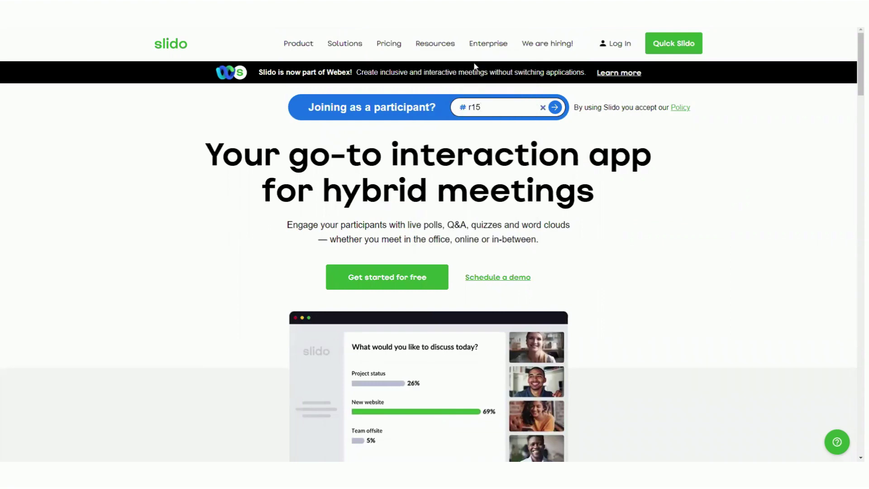
text(01)
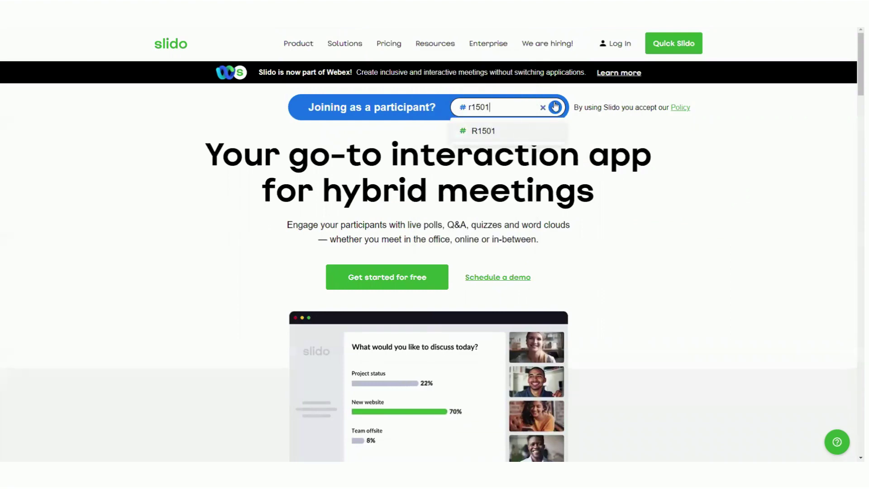
click(554, 107)
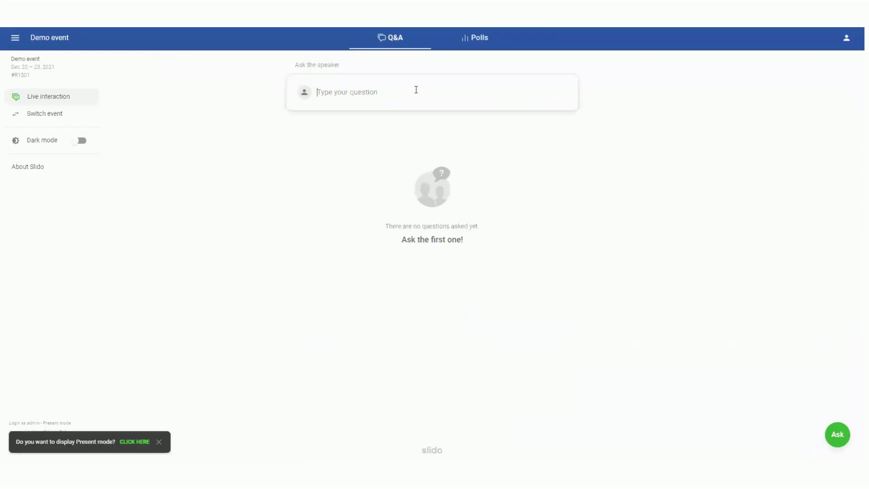
- Post the question 'Hi' in Slido Q&A and return to the Researcher Live page
click(415, 90)
text(Hi)
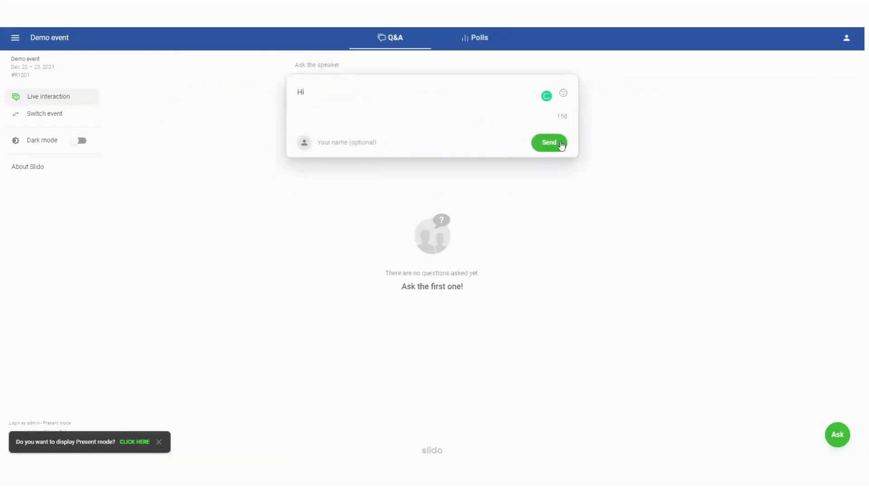
click(560, 144)
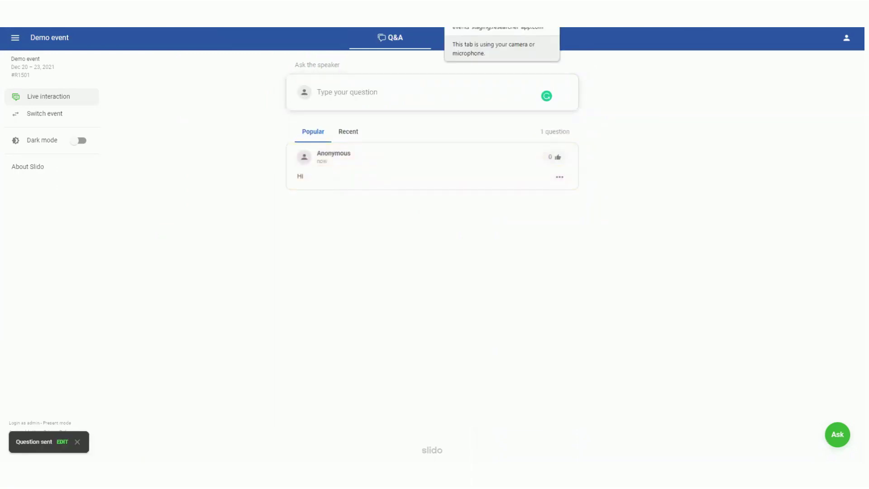
click(480, 14)
scroll(302, 347, down, 3)
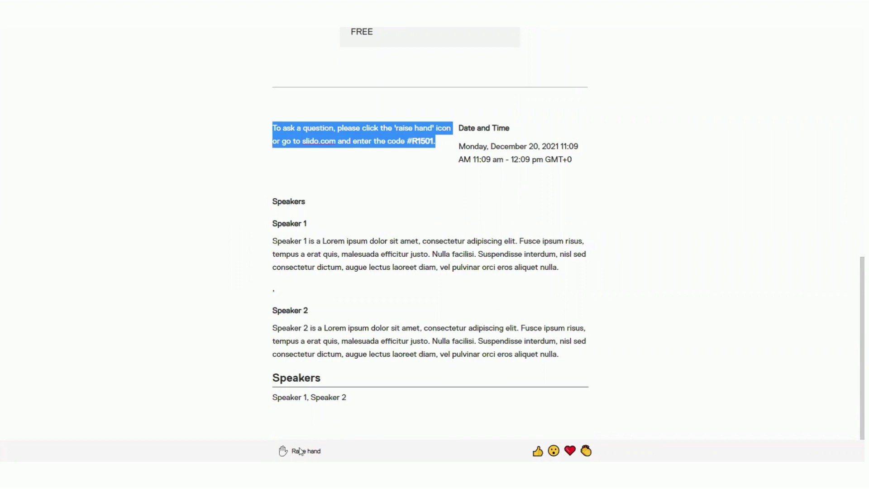
- Raise a hand to request to speak
click(275, 451)
scroll(493, 204, up, 6)
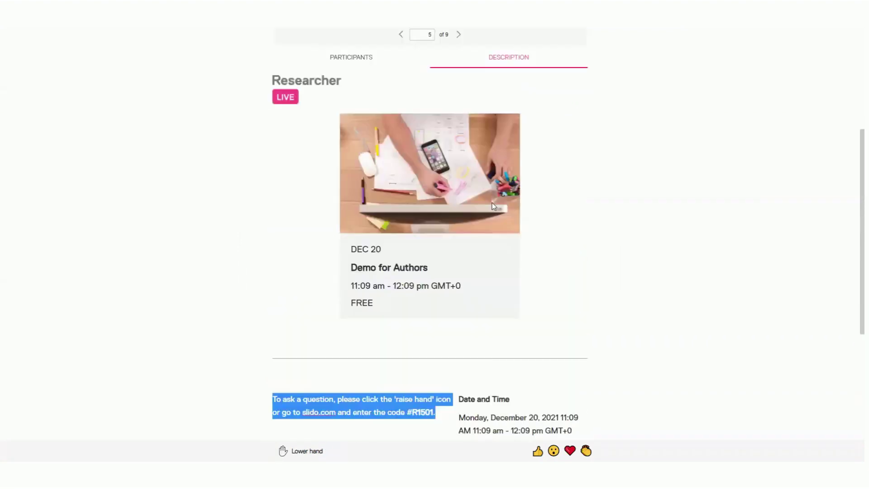
scroll(452, 206, up, 4)
- Check your own entry's options in the Participants list, then dismiss them
click(360, 238)
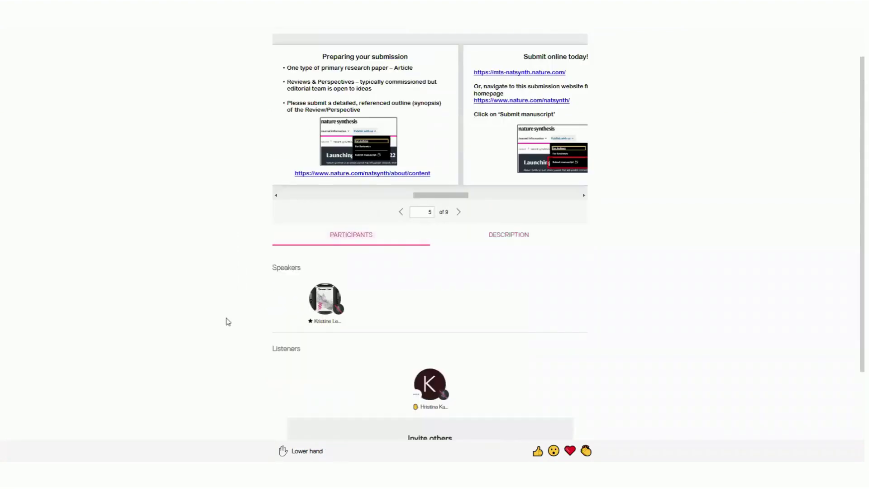
scroll(281, 289, down, 2)
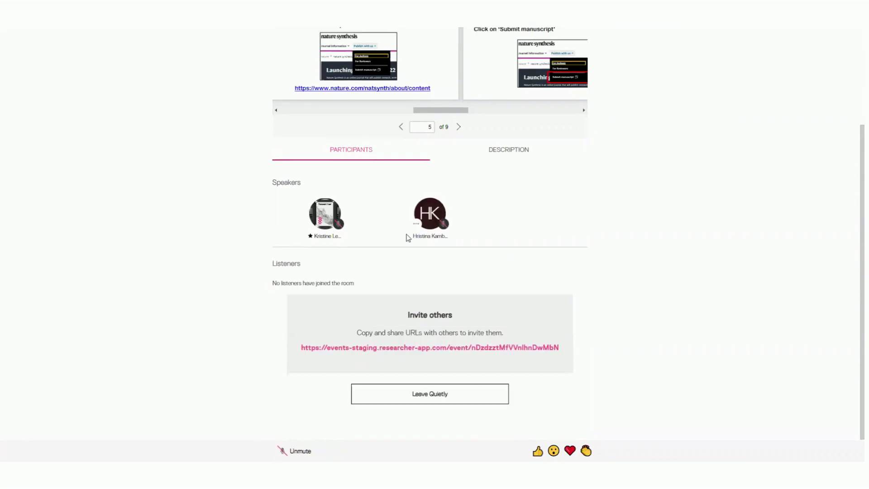
click(416, 225)
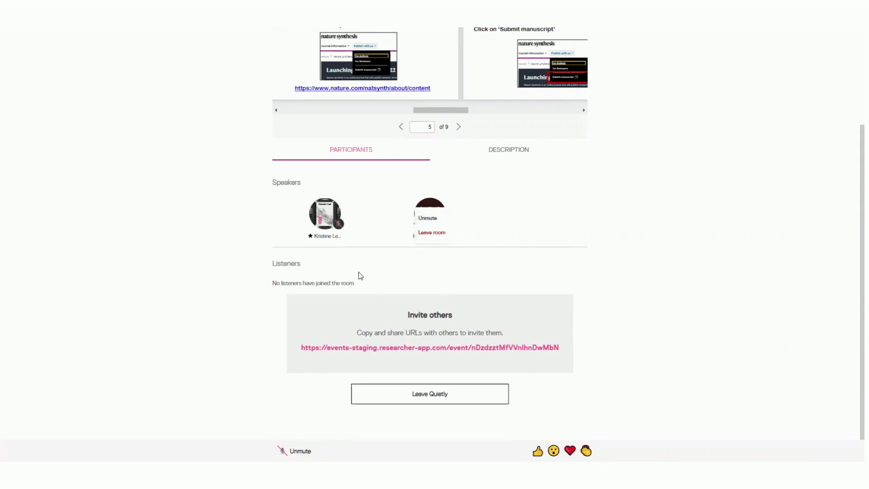
click(214, 272)
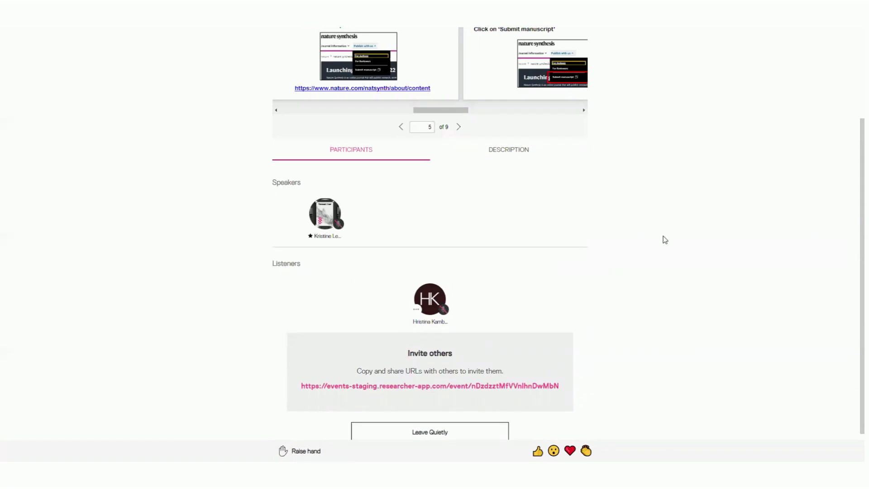
- Page the slides back three times, then forward again to slide 5 of 9
scroll(520, 172, up, 3)
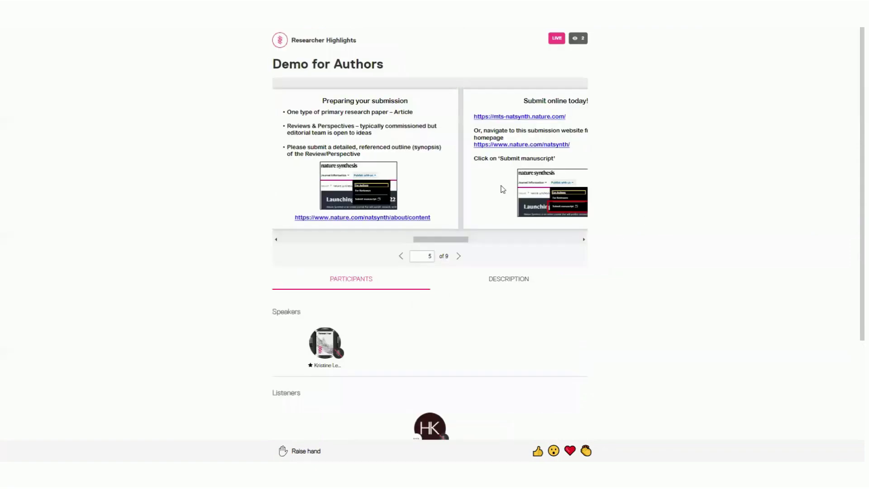
click(400, 256)
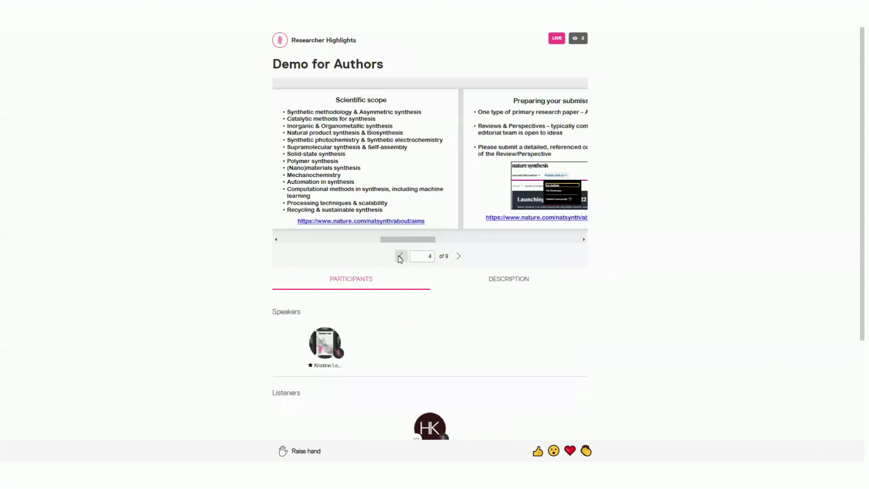
click(400, 257)
click(400, 257)
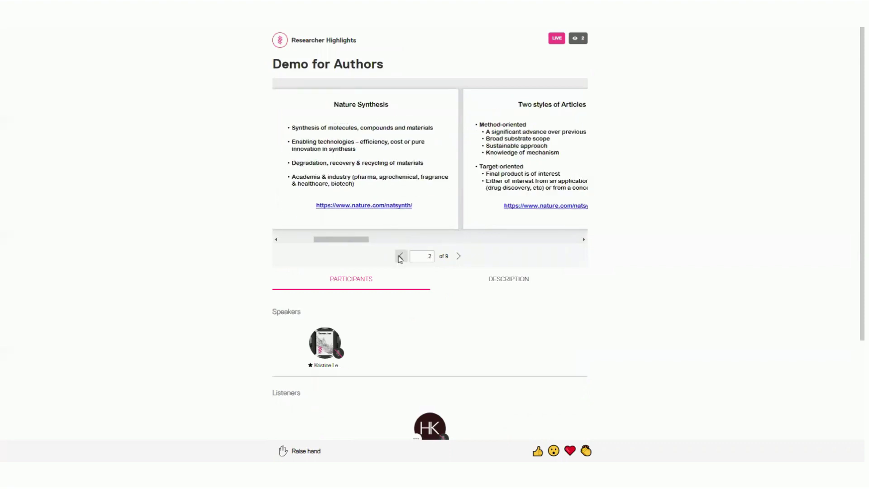
click(459, 256)
click(458, 257)
click(458, 257)
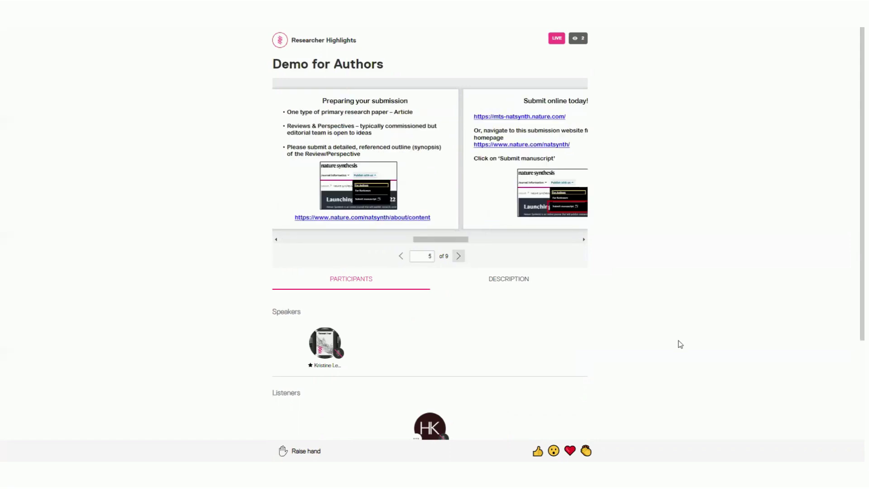
- Bring up the browser's page context menu and dismiss it
right_click(679, 342)
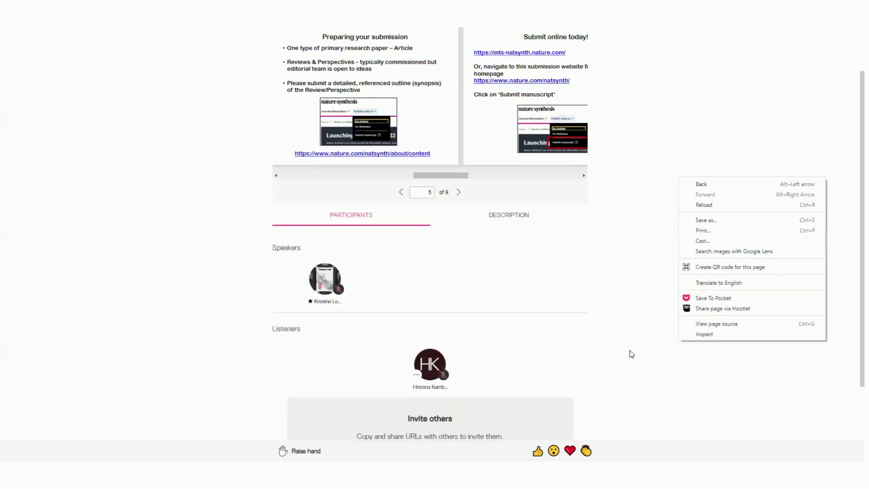
click(631, 354)
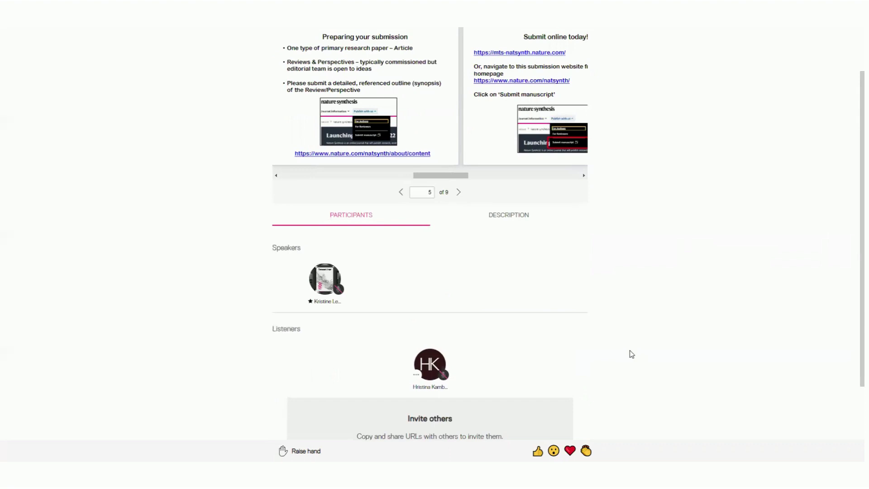
scroll(632, 364, up, 1)
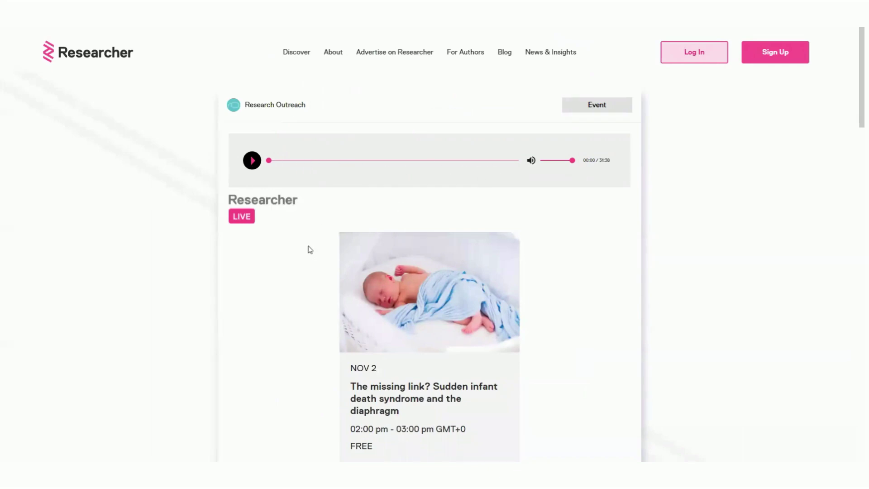
- Return to the live room and leave the event quietly, confirming with Leave Event
scroll(307, 225, down, 5)
scroll(300, 161, down, 6)
scroll(299, 176, down, 6)
scroll(294, 189, up, 1)
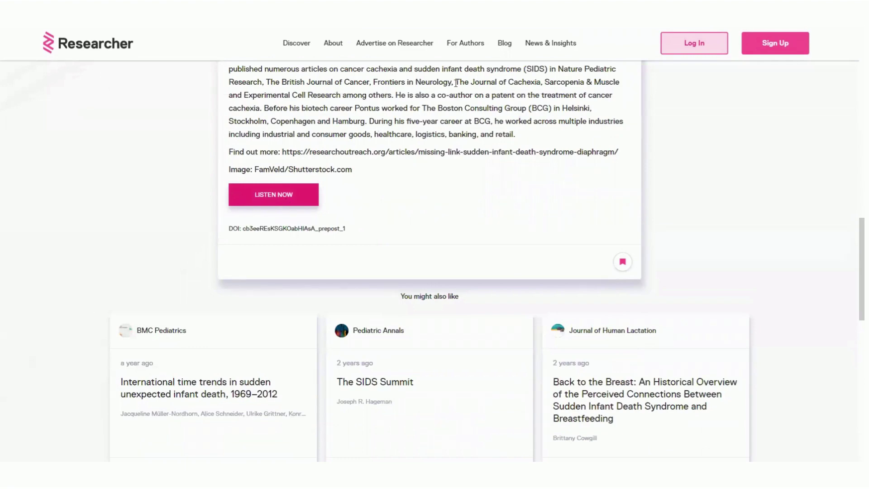
click(273, 194)
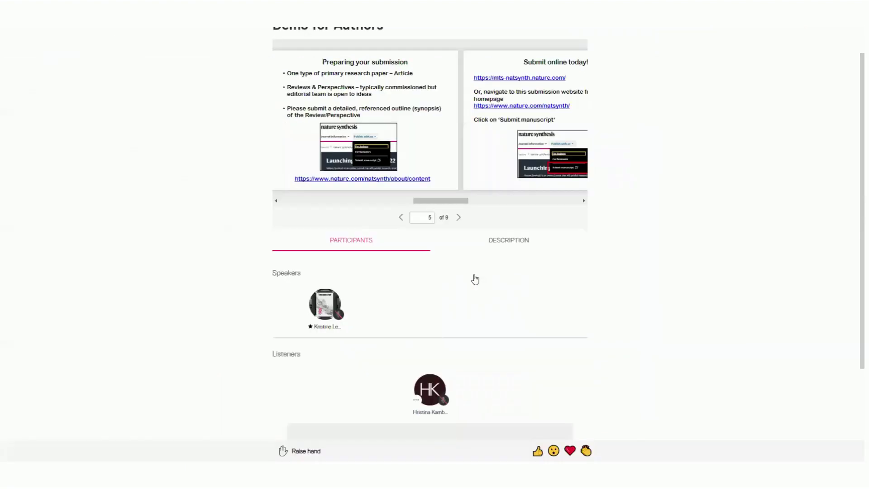
scroll(464, 382, down, 3)
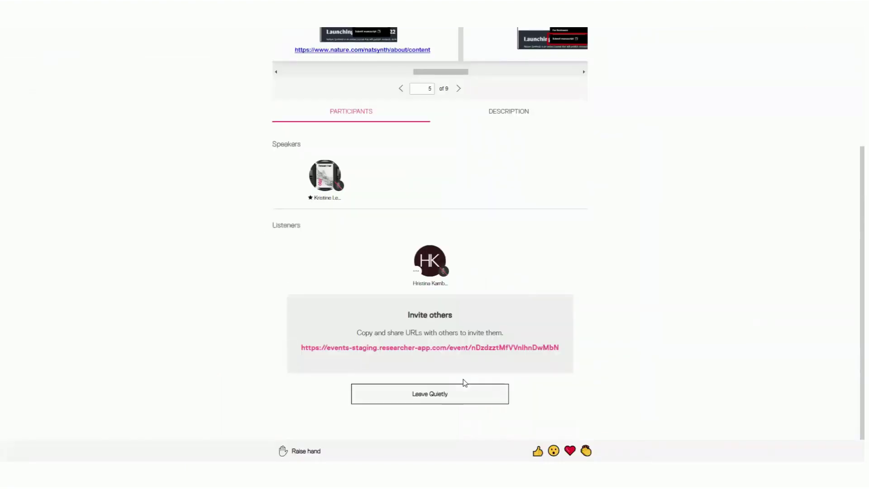
click(462, 388)
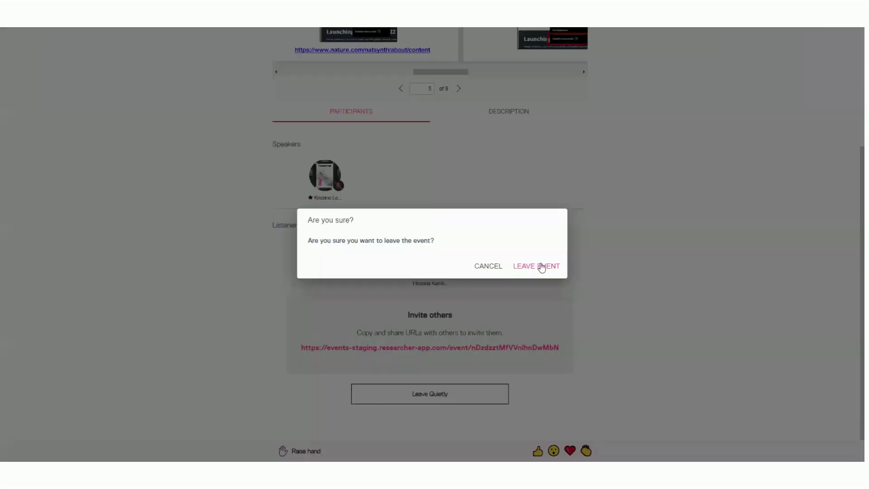
click(541, 267)
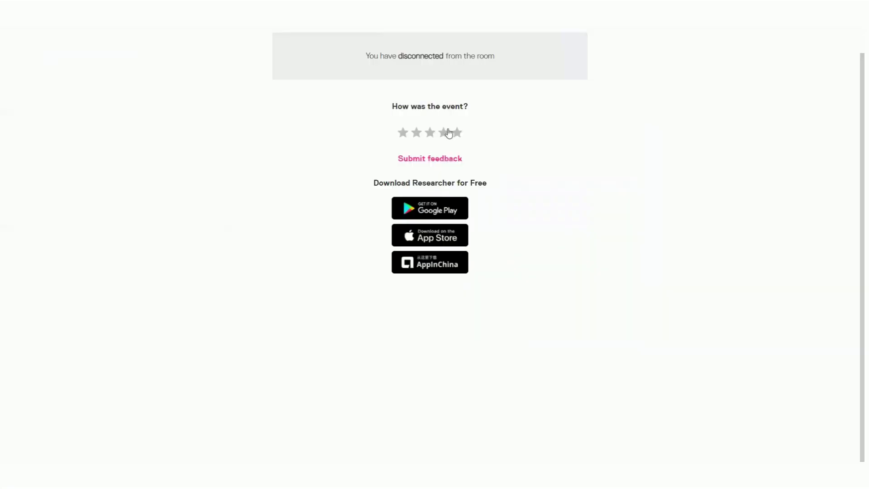